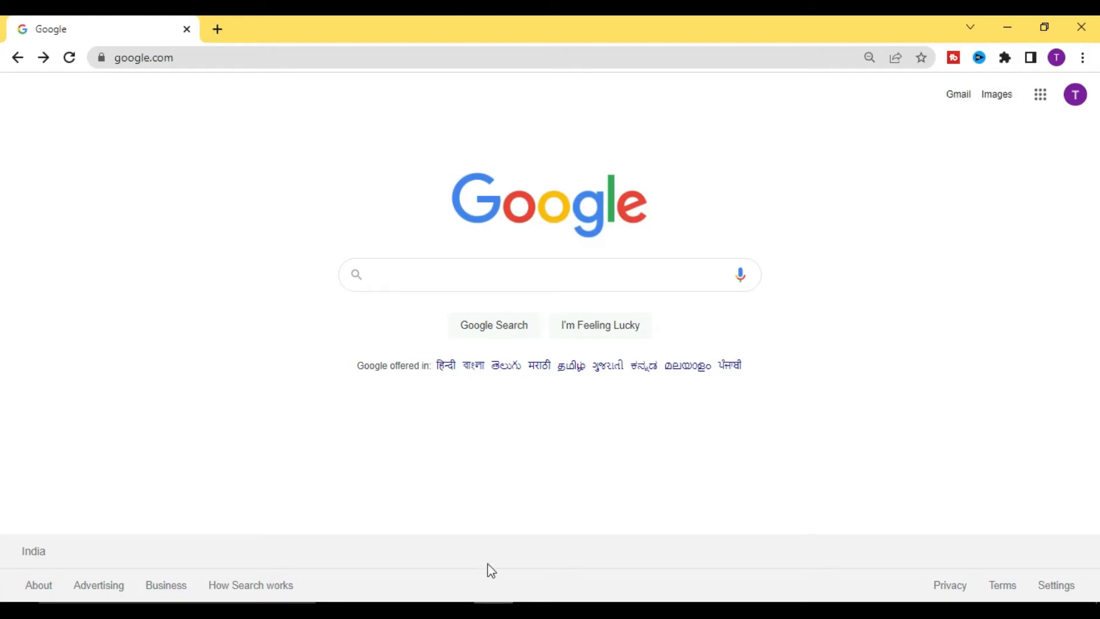
Run a Google search for 'how to find a mac address' from the homepage.
{"action": "left_click", "coordinate": [394, 278]}
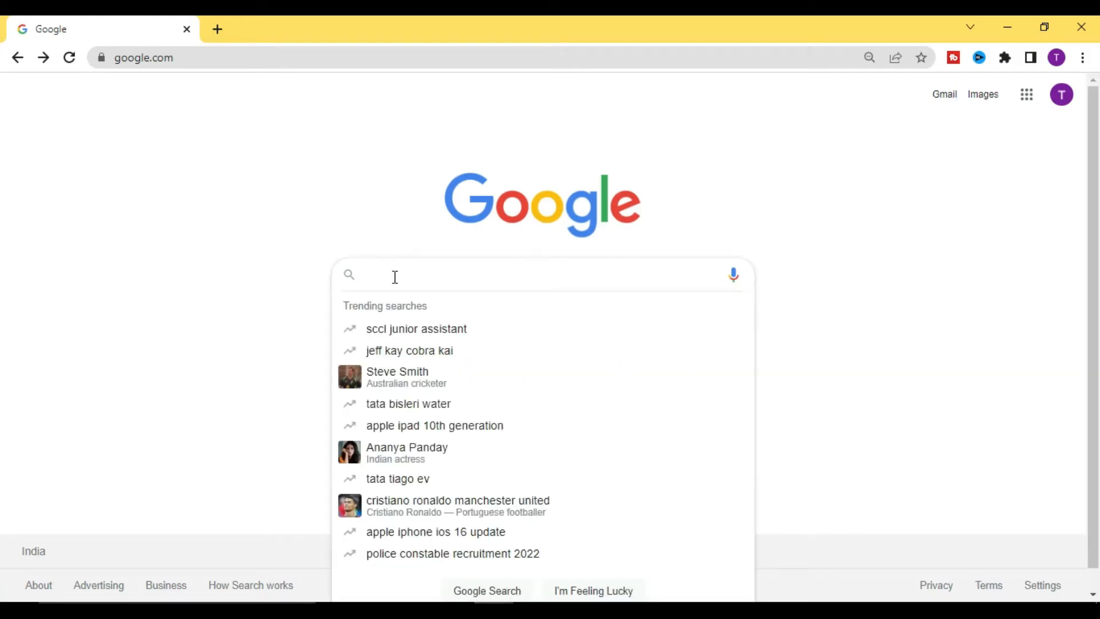
{"action": "type", "text": "how to"}
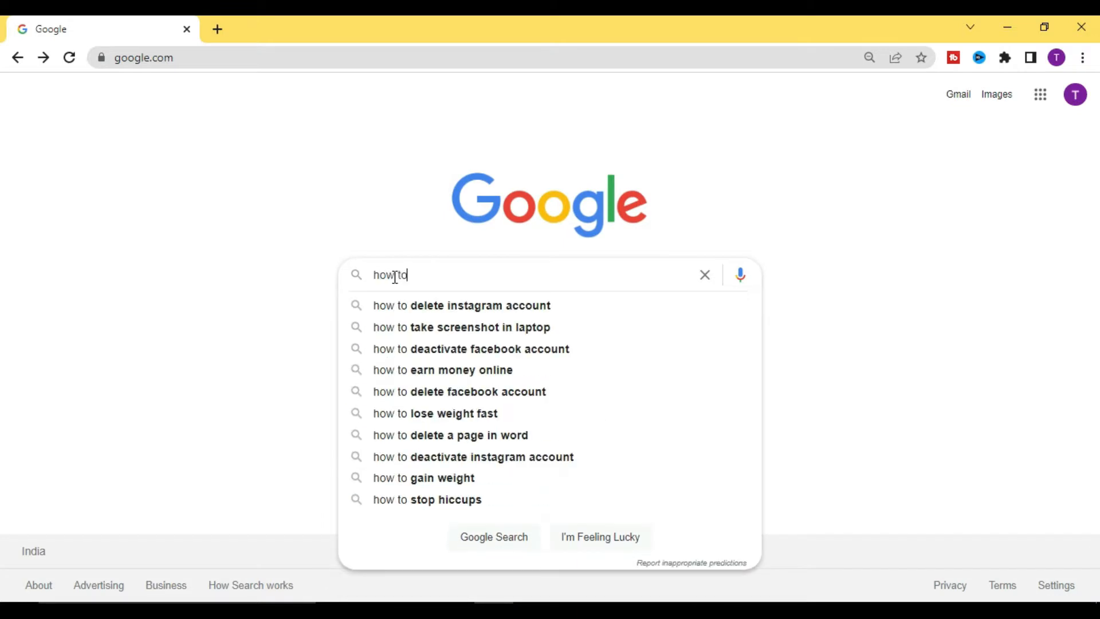
{"action": "type", "text": " find a"}
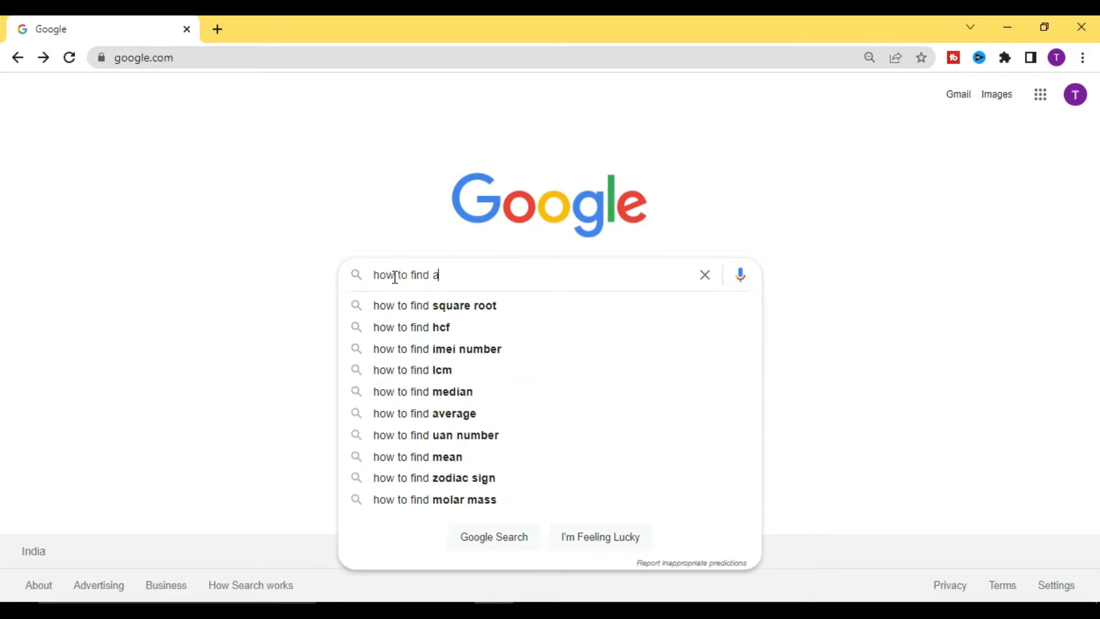
{"action": "type", "text": " mac addre"}
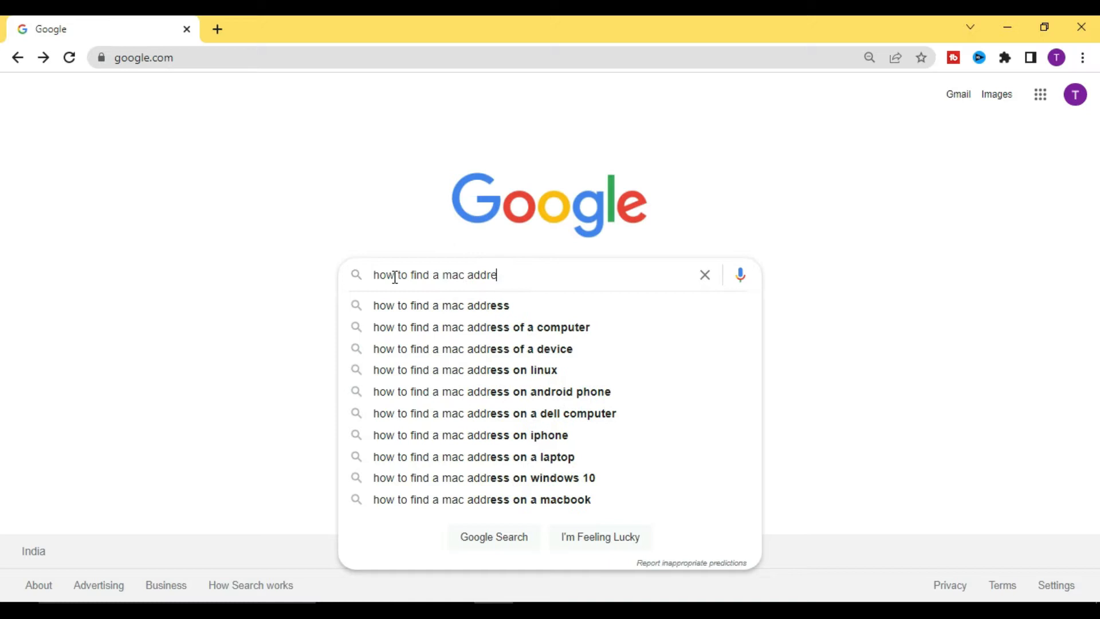
{"action": "type", "text": "ss"}
{"action": "key", "text": "Return"}
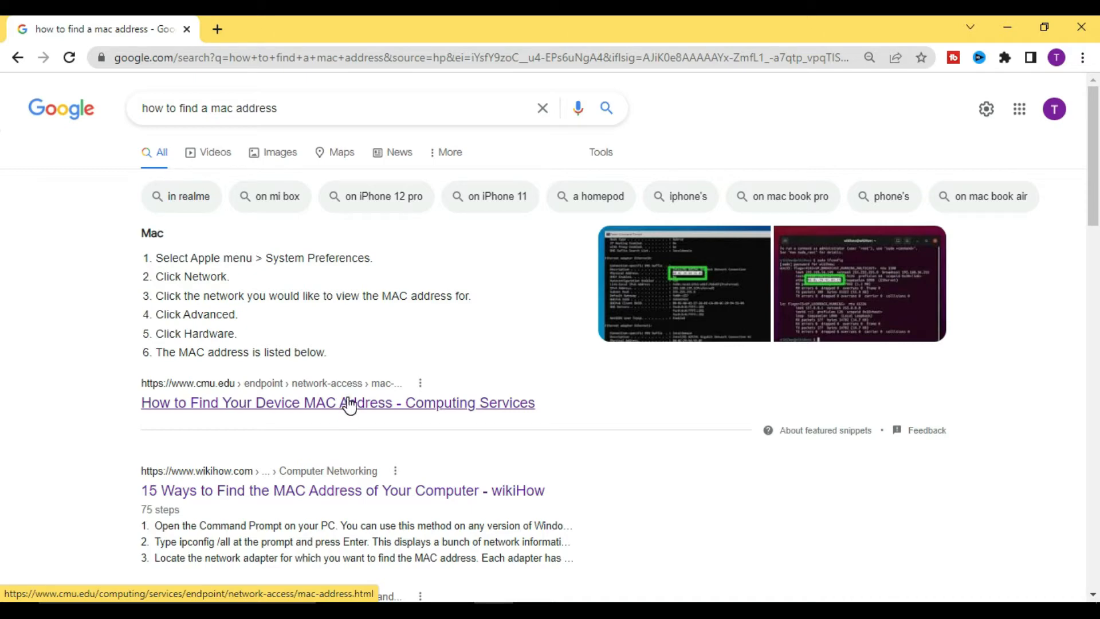
{"action": "left_click", "coordinate": [347, 405]}
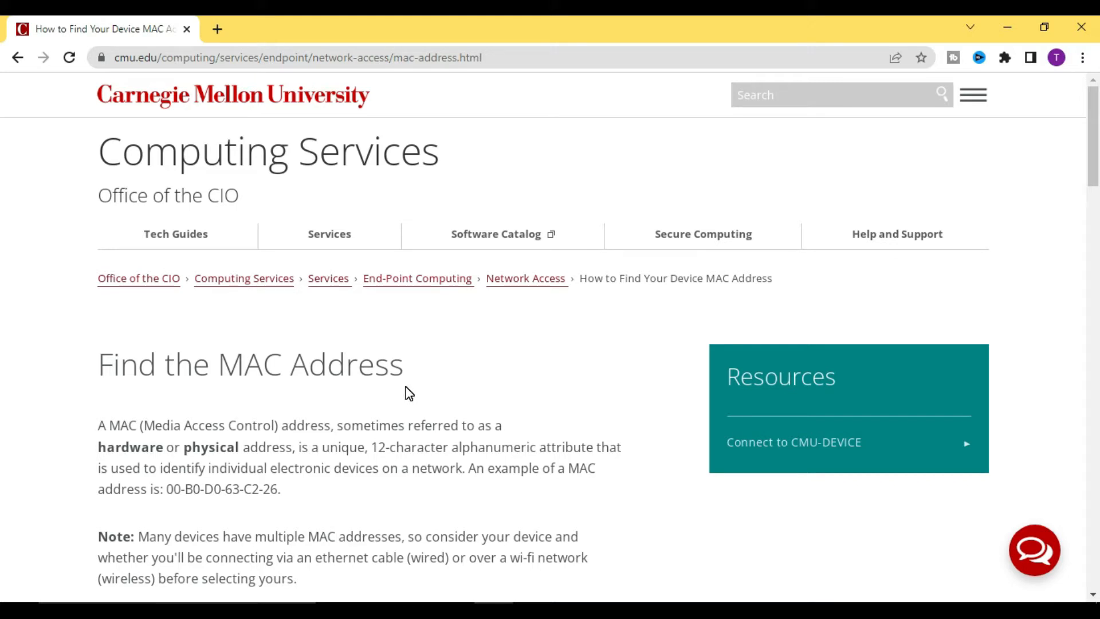
{"action": "left_click", "coordinate": [19, 58]}
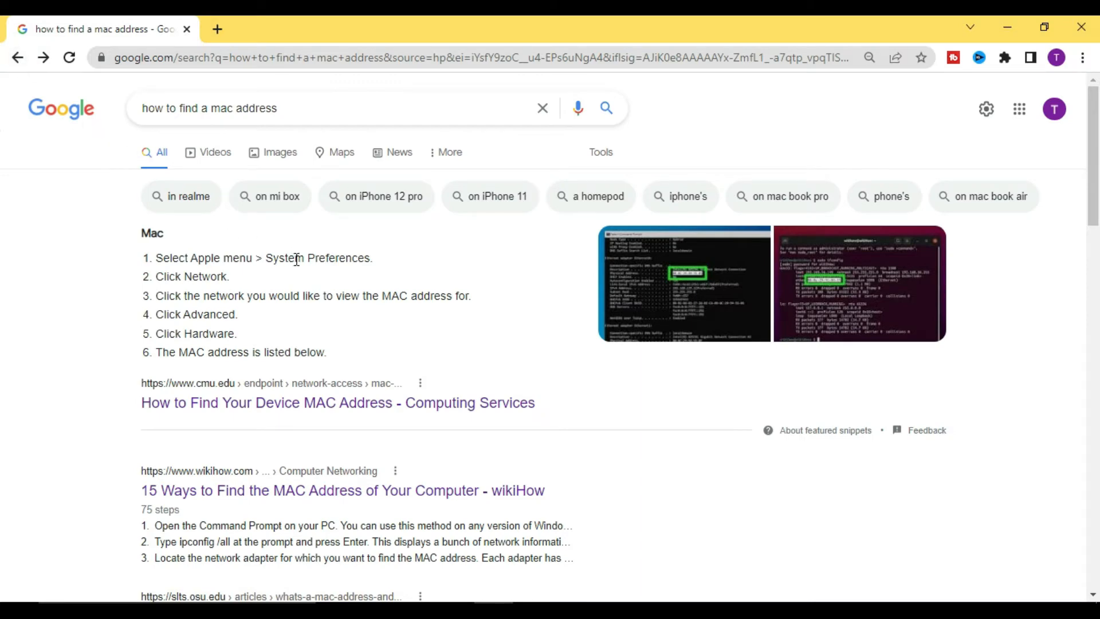
Open the Carnegie Mellon MAC address result in a new tab from its link menu.
{"action": "right_click", "coordinate": [321, 404]}
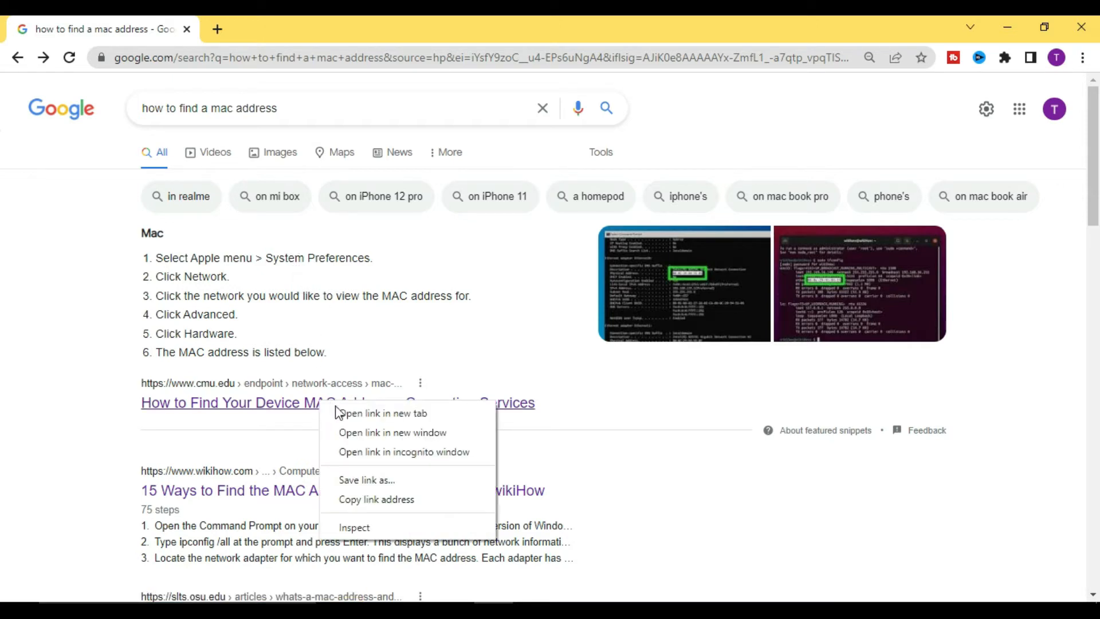
{"action": "left_click", "coordinate": [353, 417]}
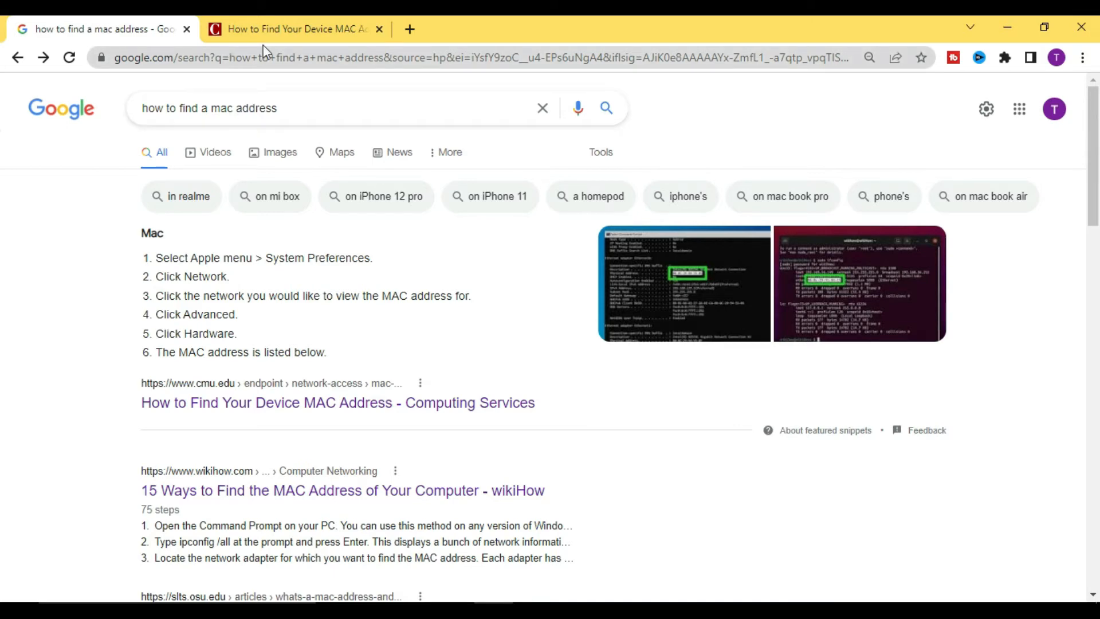
Load google.com in a fresh tab and bring up its Settings menu.
{"action": "key", "text": "ctrl+t"}
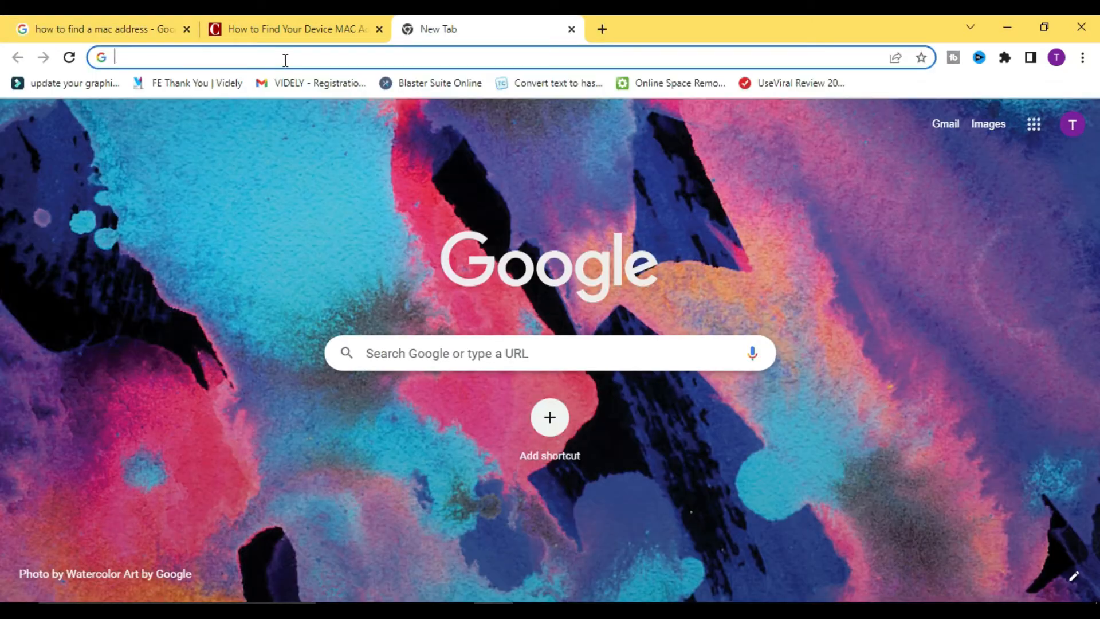
{"action": "type", "text": "google"}
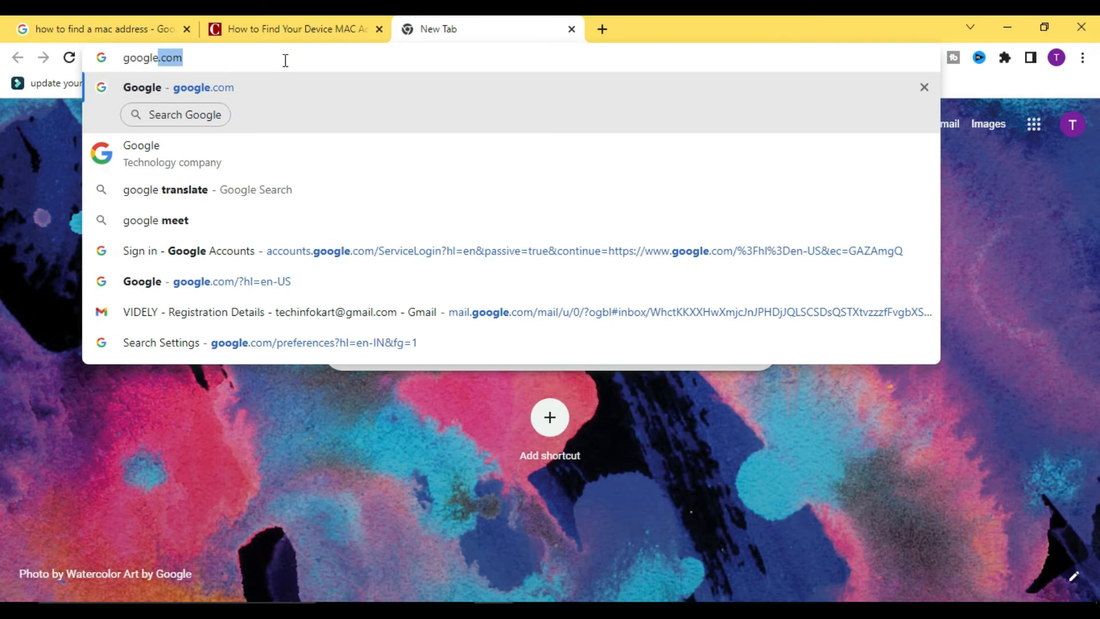
{"action": "key", "text": "Return"}
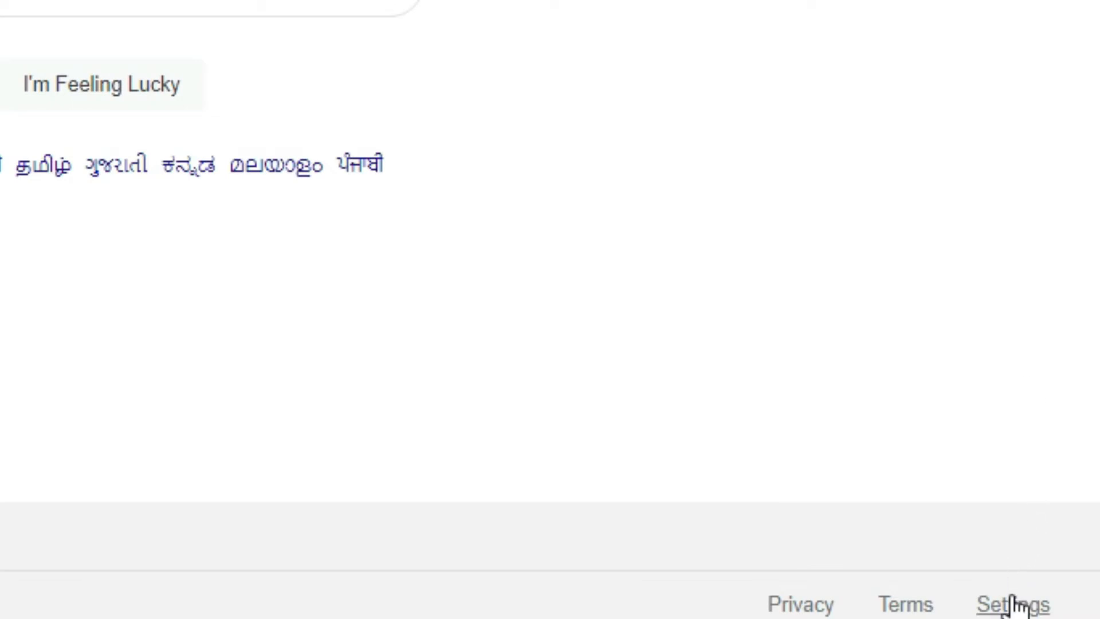
{"action": "left_click", "coordinate": [1014, 604]}
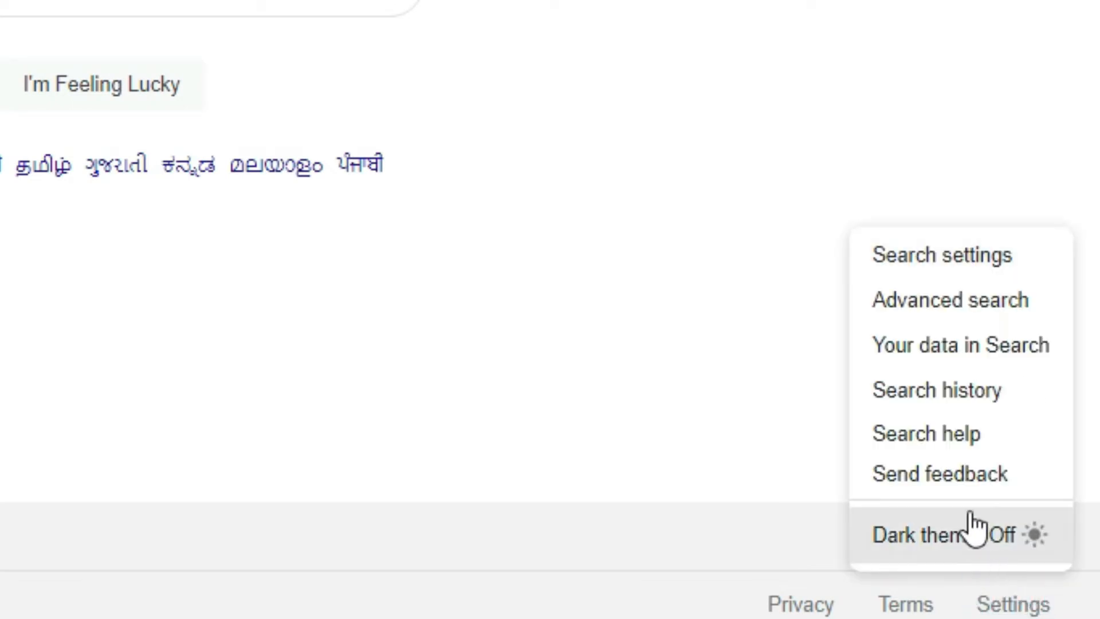
In Search settings, enable 'Open each selected result in a new browser window' and save.
{"action": "left_click", "coordinate": [944, 257]}
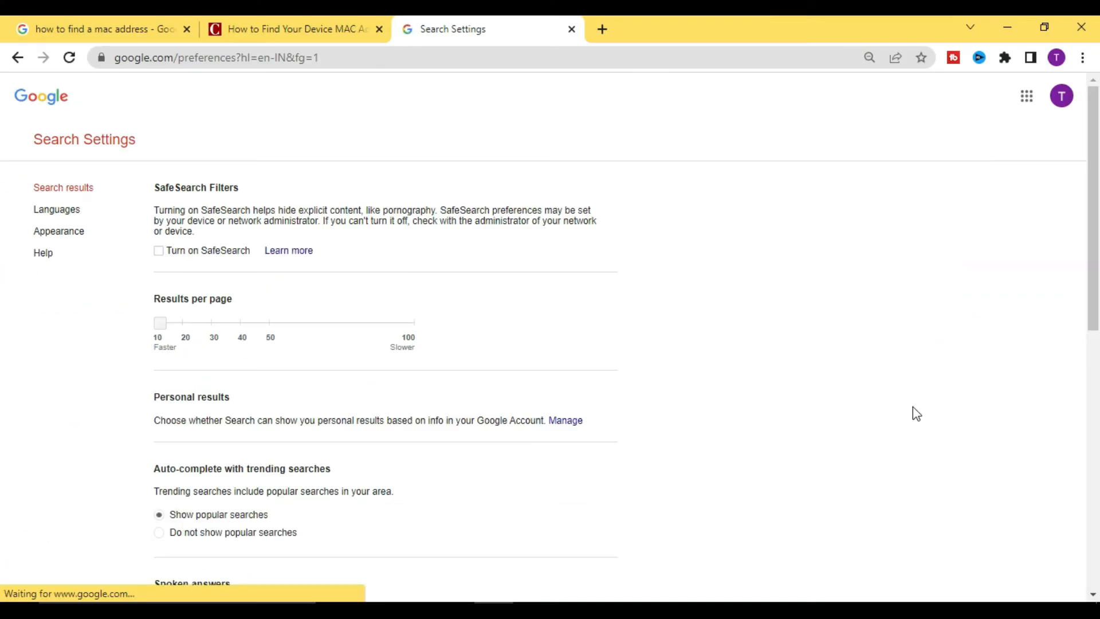
{"action": "scroll", "coordinate": [680, 309], "scroll_direction": "down", "scroll_amount": 2}
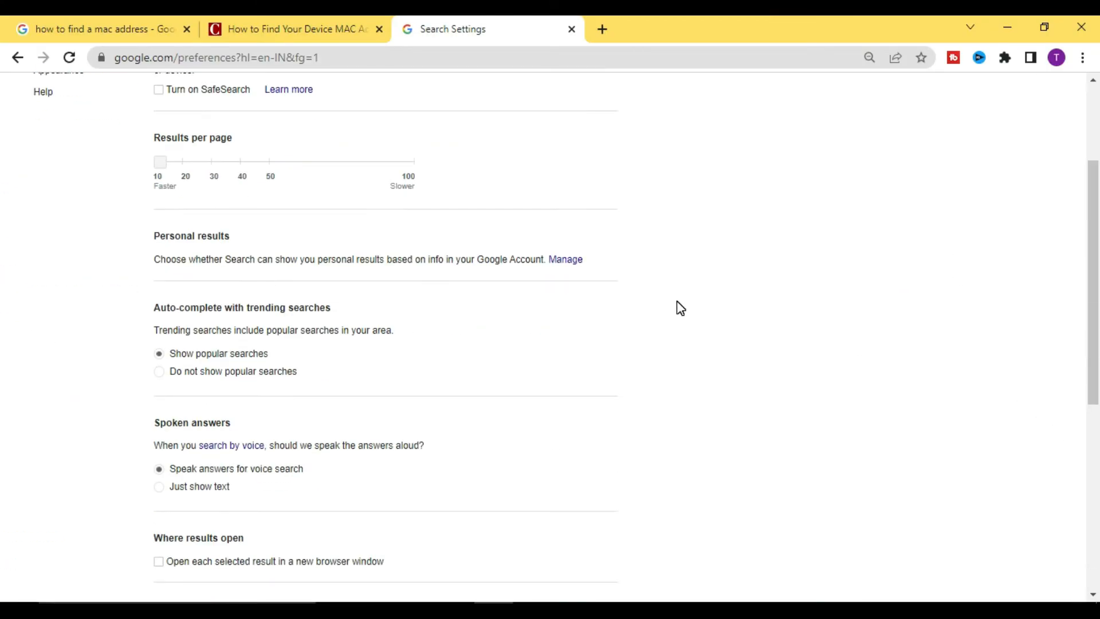
{"action": "scroll", "coordinate": [679, 307], "scroll_direction": "down", "scroll_amount": 2}
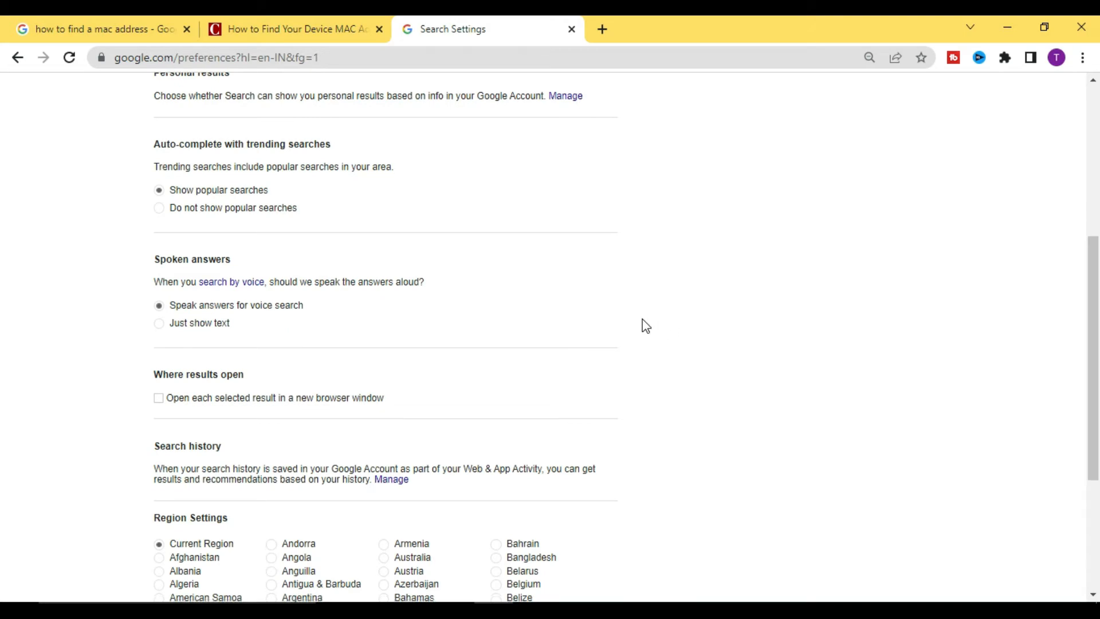
{"action": "scroll", "coordinate": [663, 324], "scroll_direction": "down", "scroll_amount": 1}
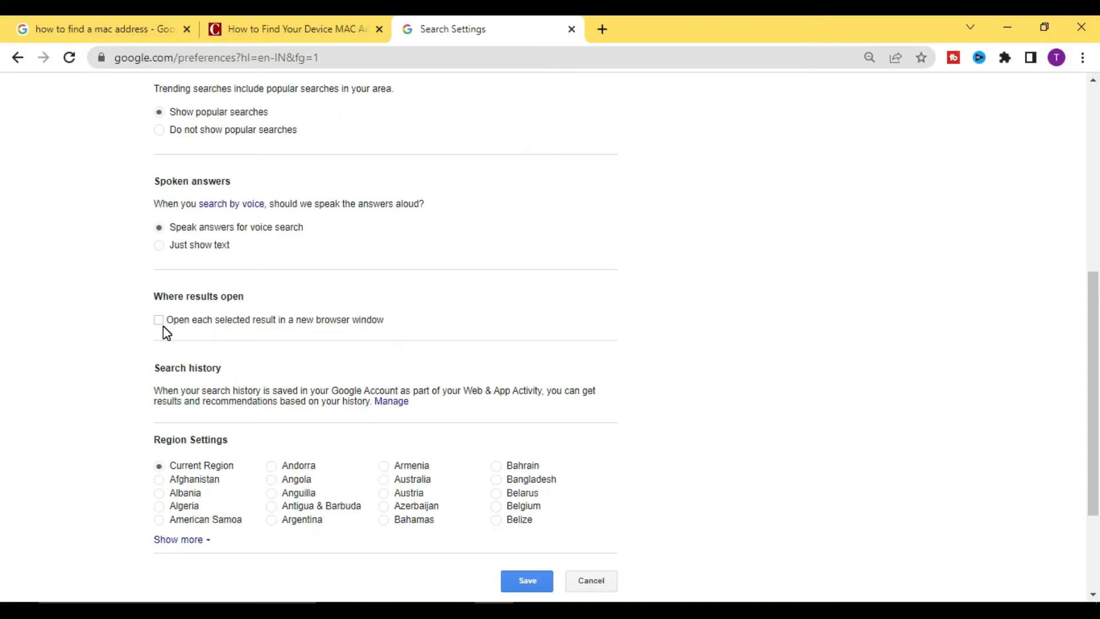
{"action": "left_click", "coordinate": [159, 319]}
{"action": "left_click", "coordinate": [530, 582]}
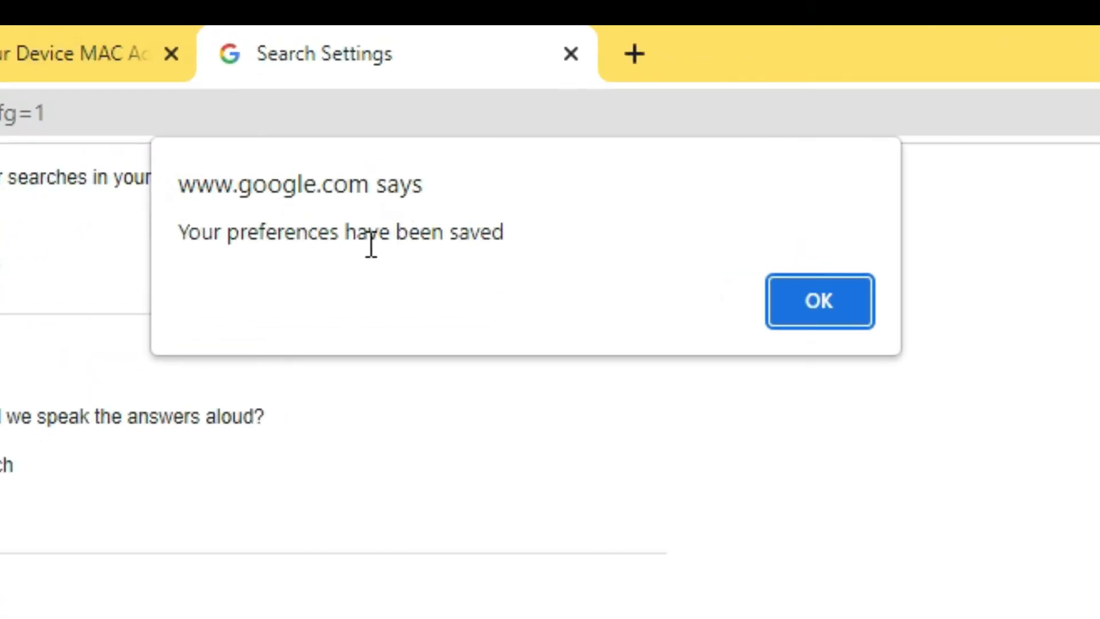
Dismiss the preferences-saved notice and return to the MAC address results with suggestions closed.
{"action": "left_click", "coordinate": [798, 288]}
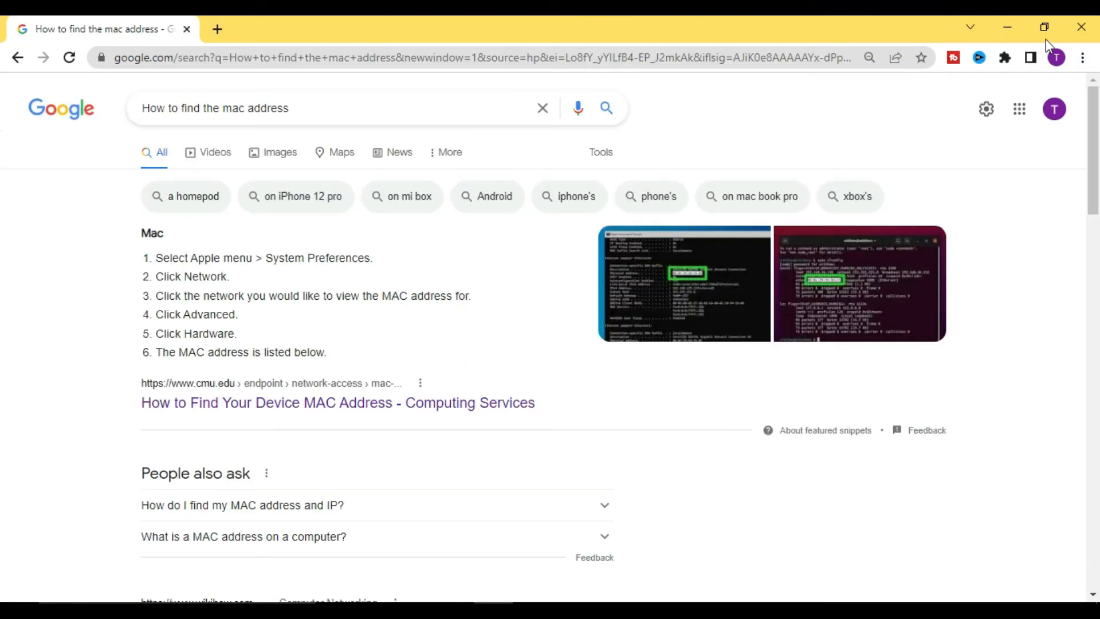
{"action": "left_click", "coordinate": [1012, 28]}
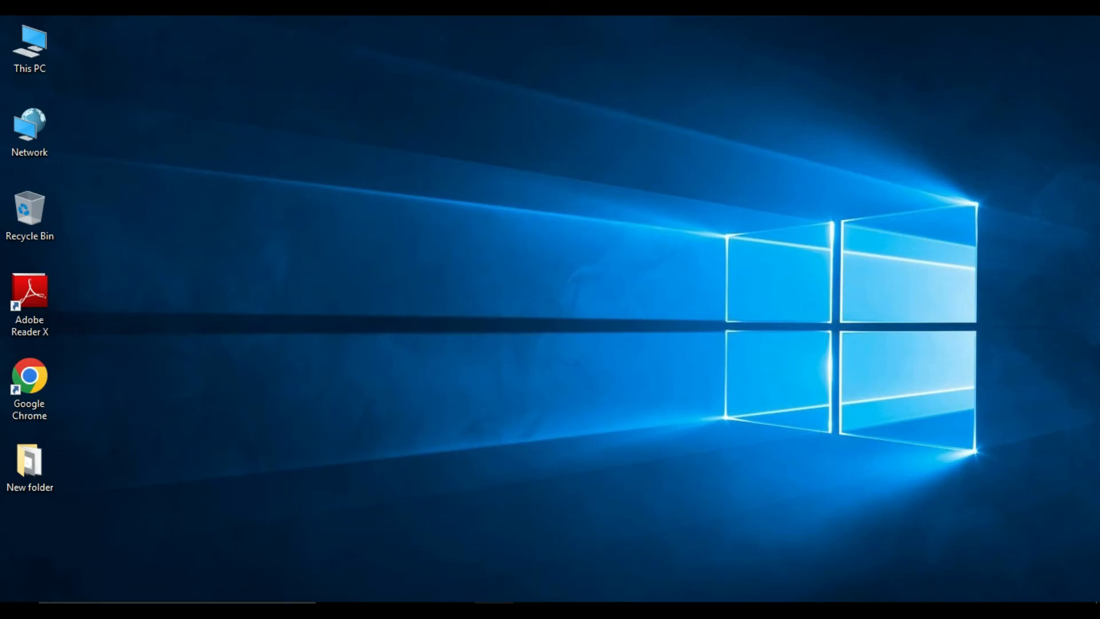
{"action": "left_click", "coordinate": [483, 609]}
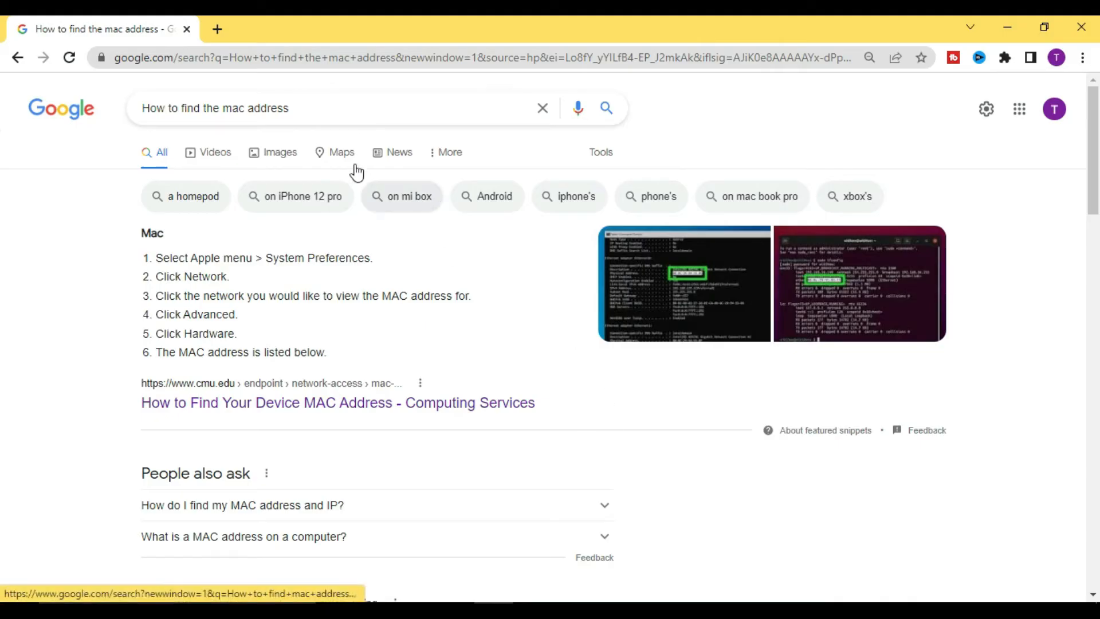
{"action": "left_click", "coordinate": [305, 108]}
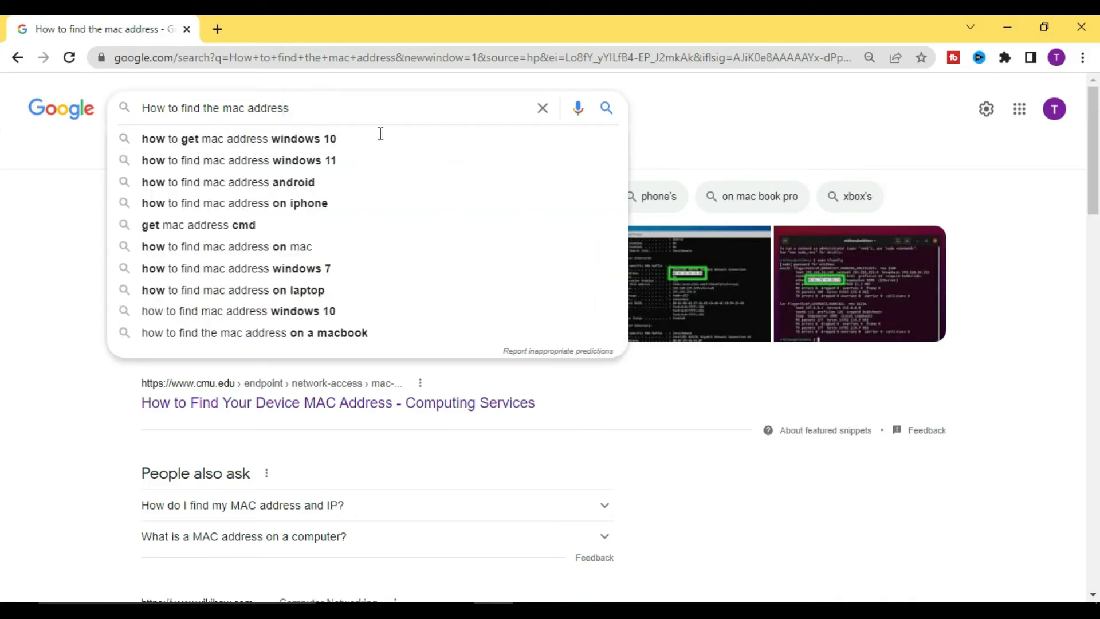
{"action": "scroll", "coordinate": [654, 465], "scroll_direction": "down", "scroll_amount": 5}
{"action": "left_click", "coordinate": [757, 413]}
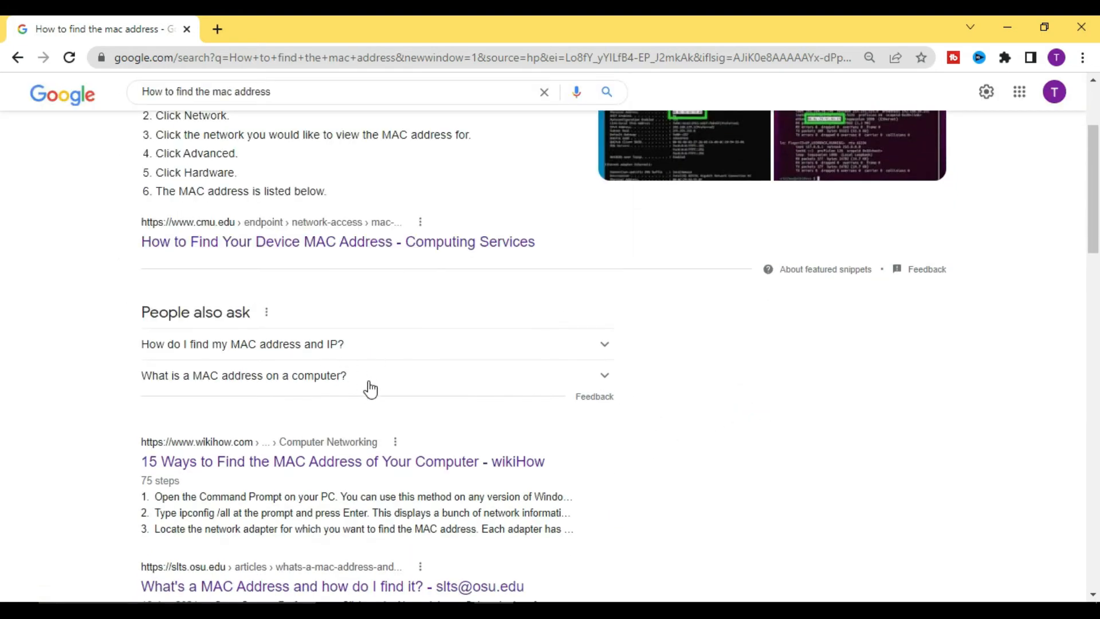
Open the CMU 'How to Find Your Device MAC Address' result in its own tab.
{"action": "left_click", "coordinate": [282, 248]}
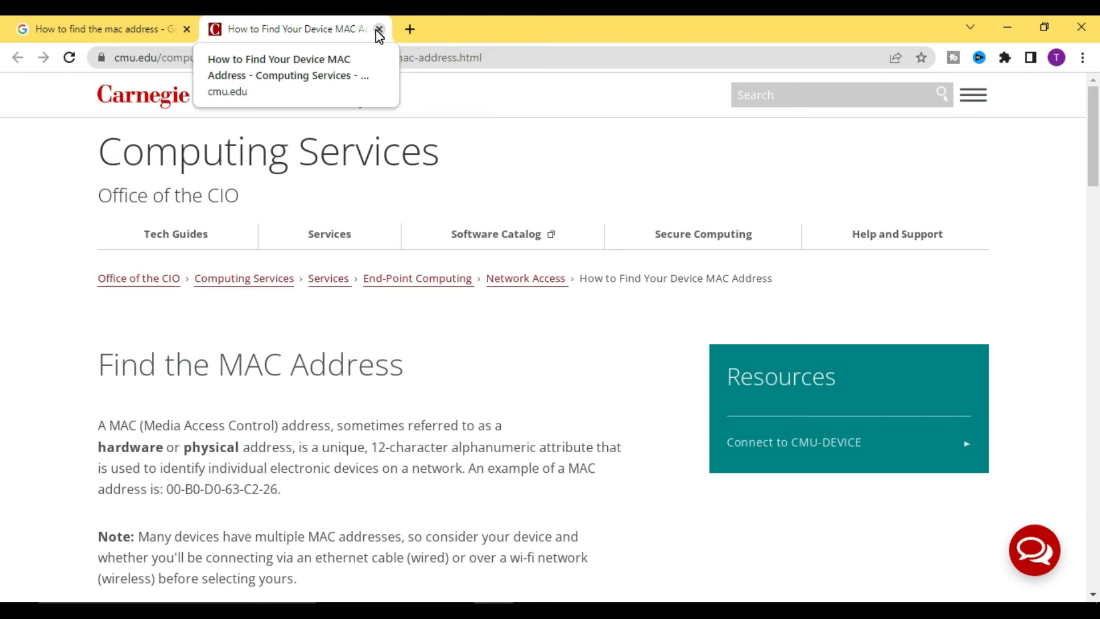
Open the wikiHow result in a background tab, view it, and return to the results.
{"action": "key", "text": "ctrl+shift+Tab"}
{"action": "scroll", "coordinate": [387, 267], "scroll_direction": "down", "scroll_amount": 3}
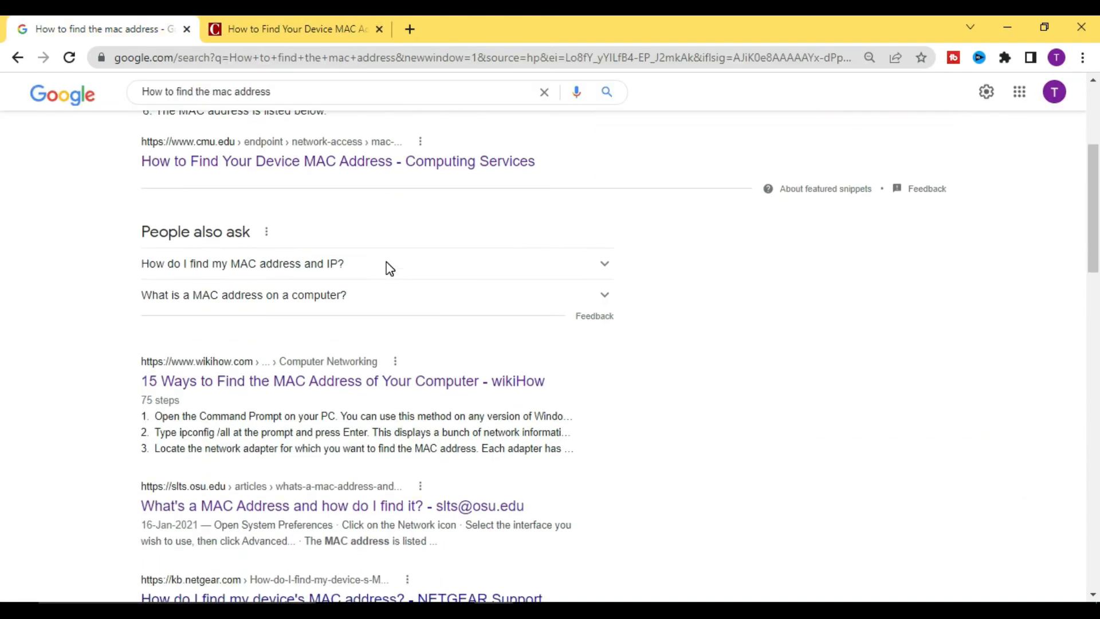
{"action": "scroll", "coordinate": [387, 267], "scroll_direction": "down", "scroll_amount": 3}
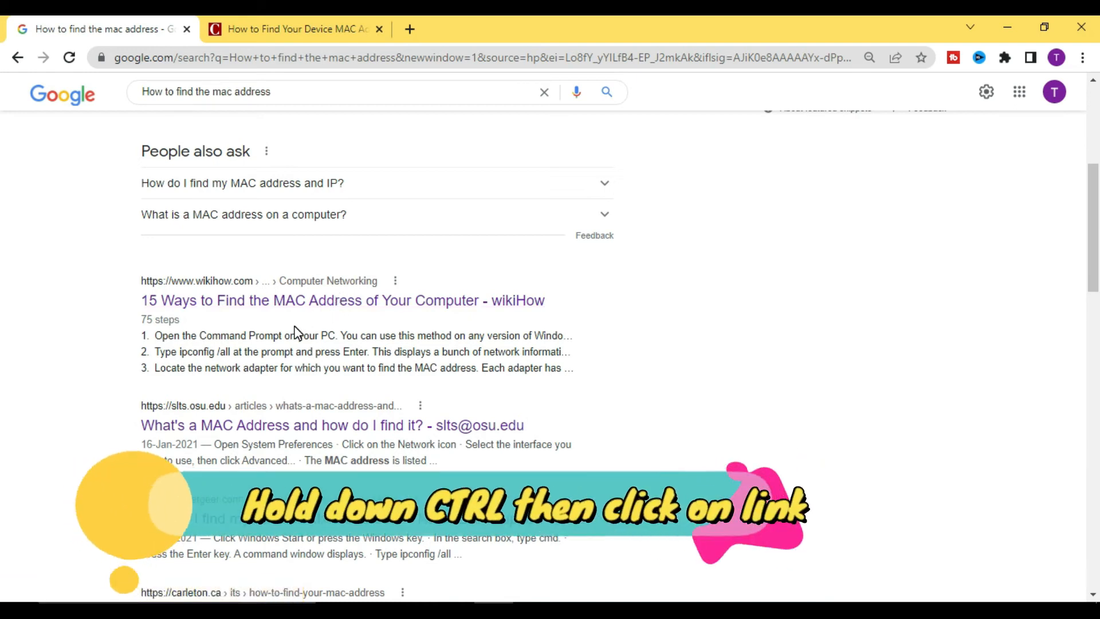
{"action": "left_click", "coordinate": [318, 305], "text": "ctrl"}
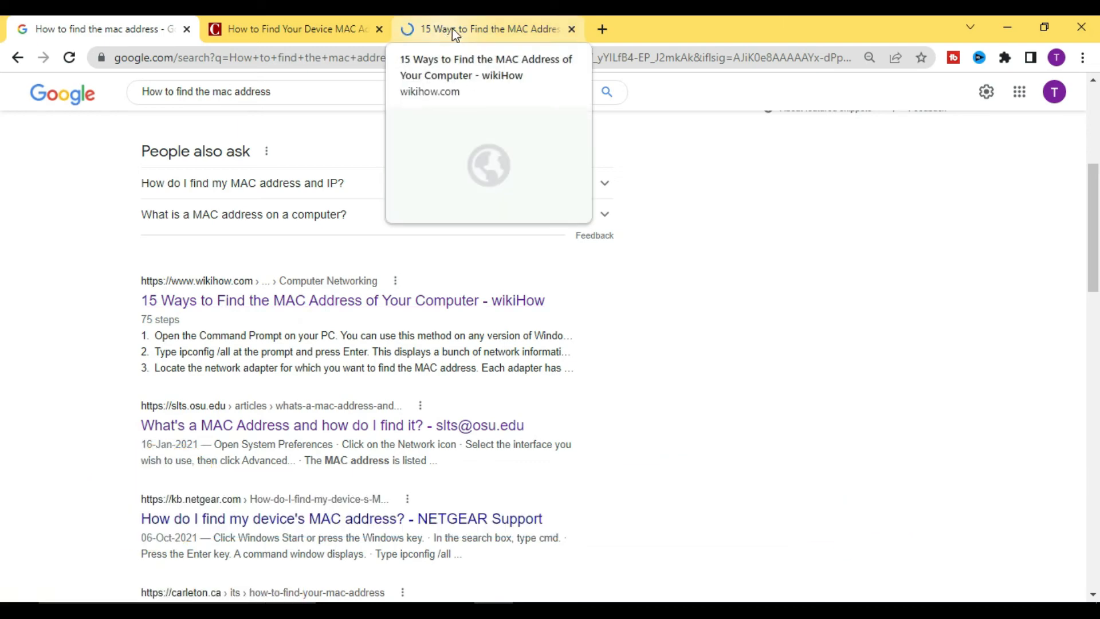
{"action": "left_click", "coordinate": [464, 28]}
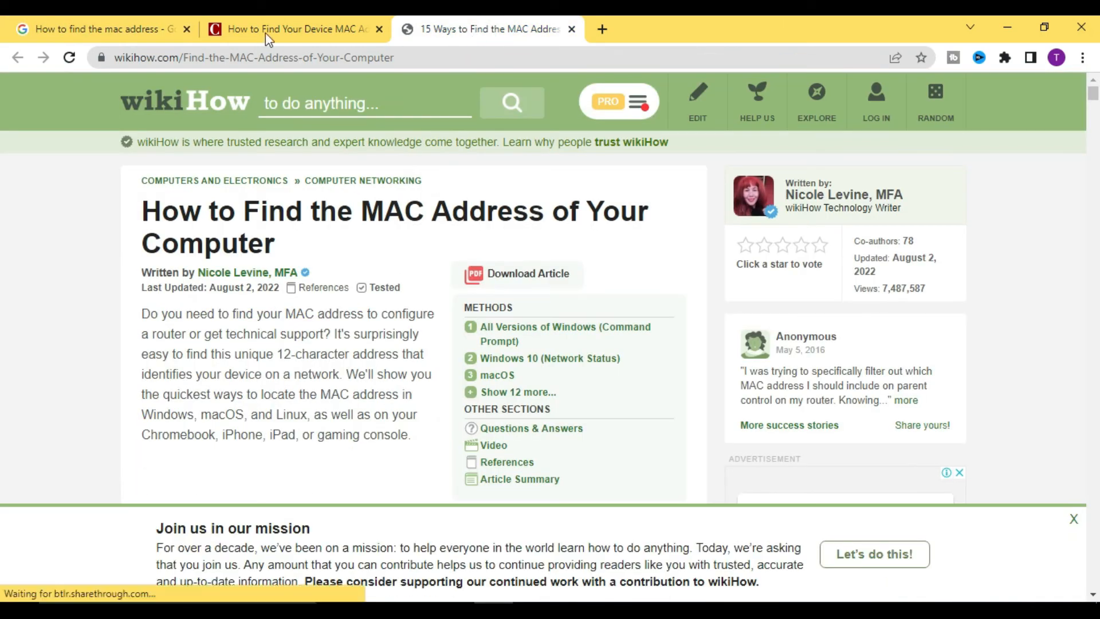
{"action": "left_click", "coordinate": [95, 29]}
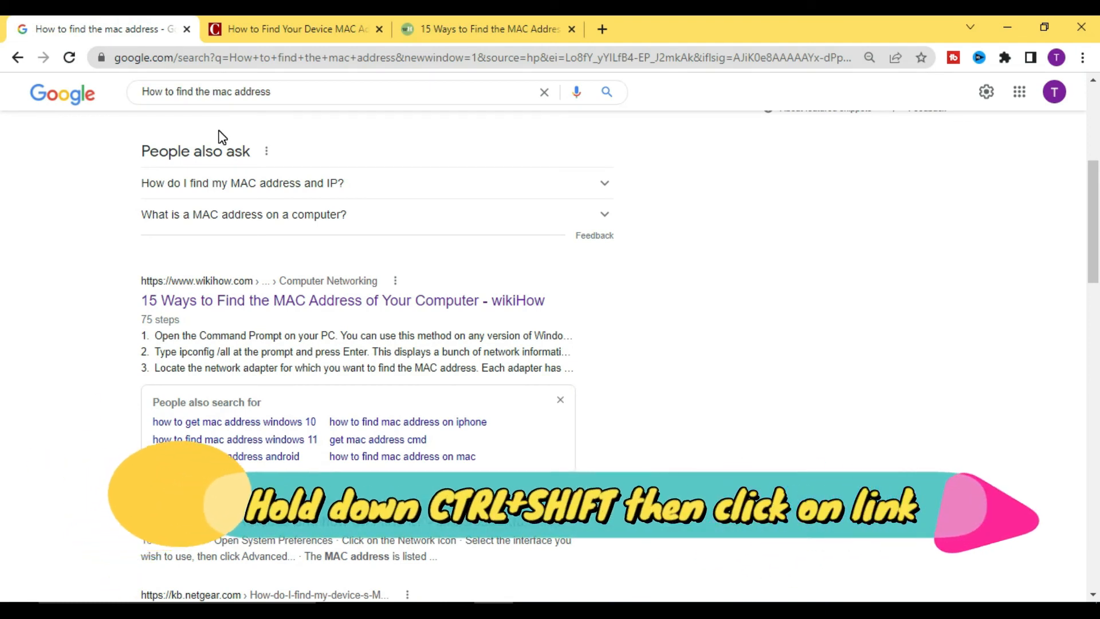
Open the wikiHow result in a new foreground tab and return to the results.
{"action": "left_click", "coordinate": [256, 304], "text": "ctrl+shift"}
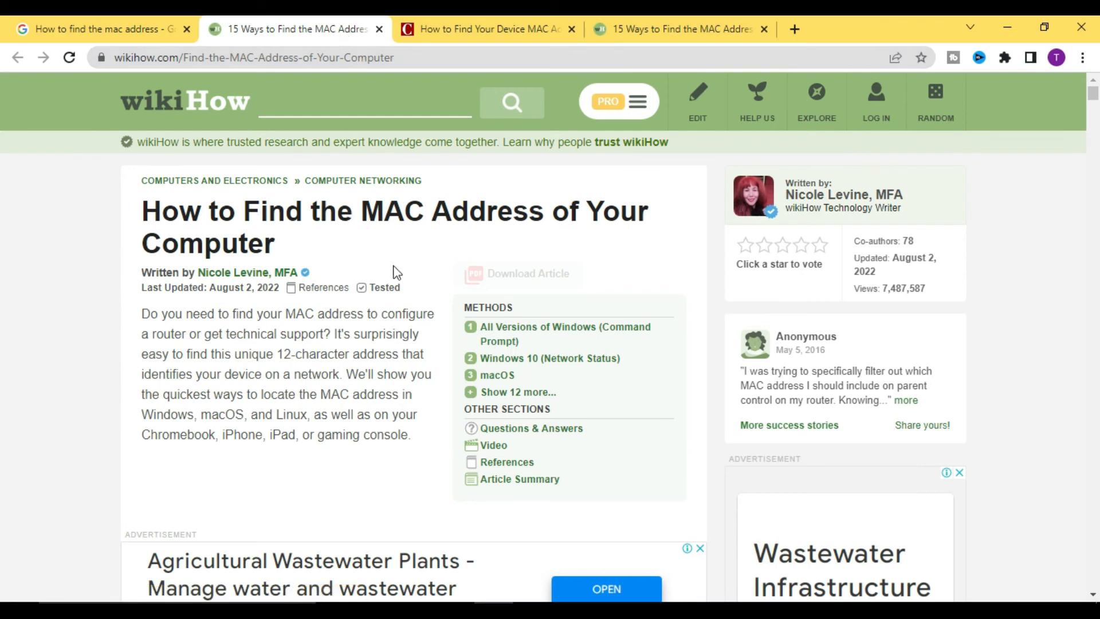
{"action": "left_click", "coordinate": [111, 32]}
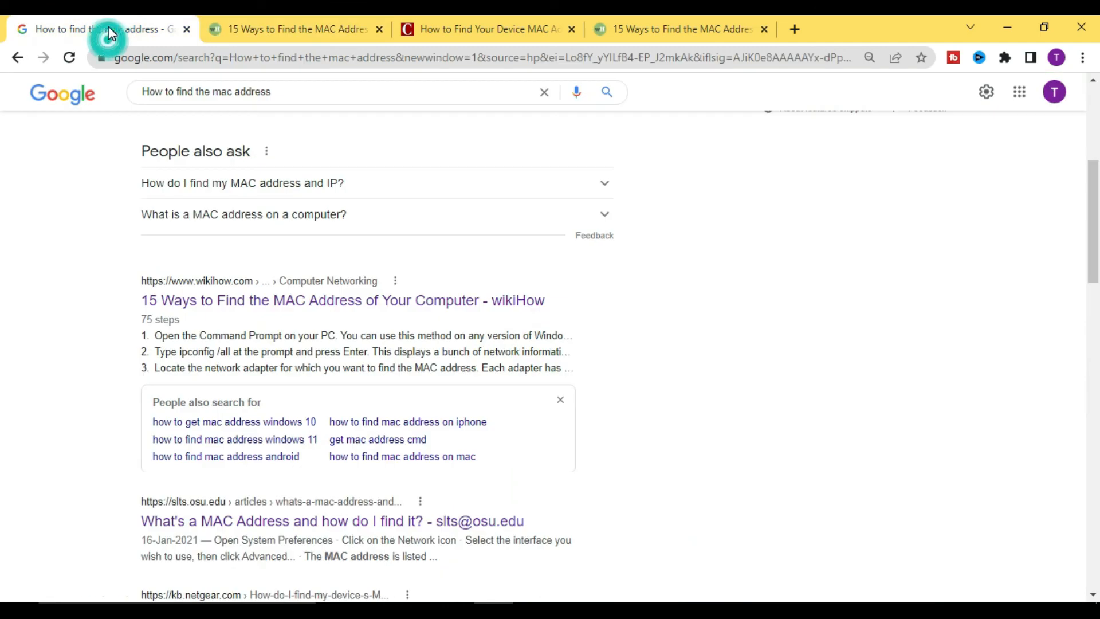